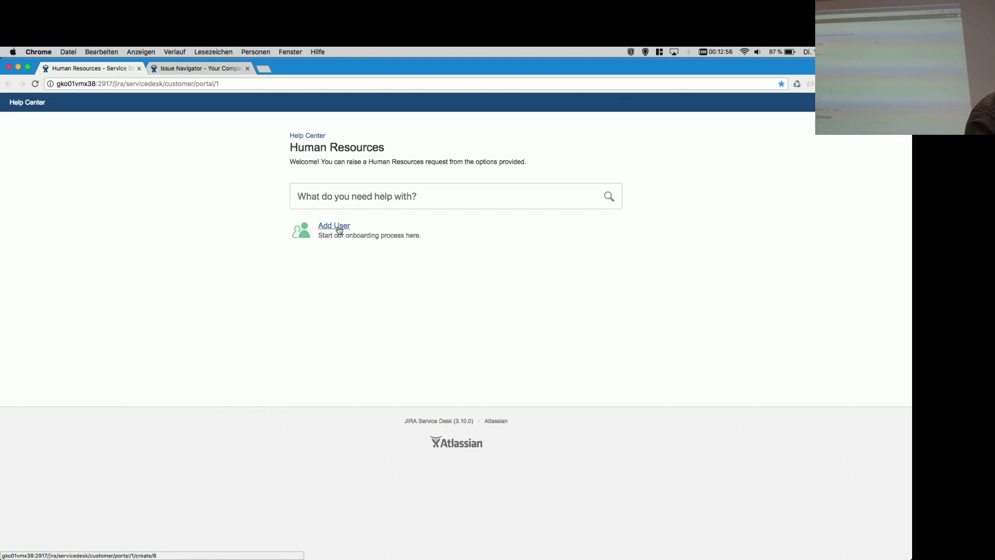
Start an Add User request in the Human Resources portal and fill in the new employee's first and last name.
{"action": "left_click", "coordinate": [340, 230]}
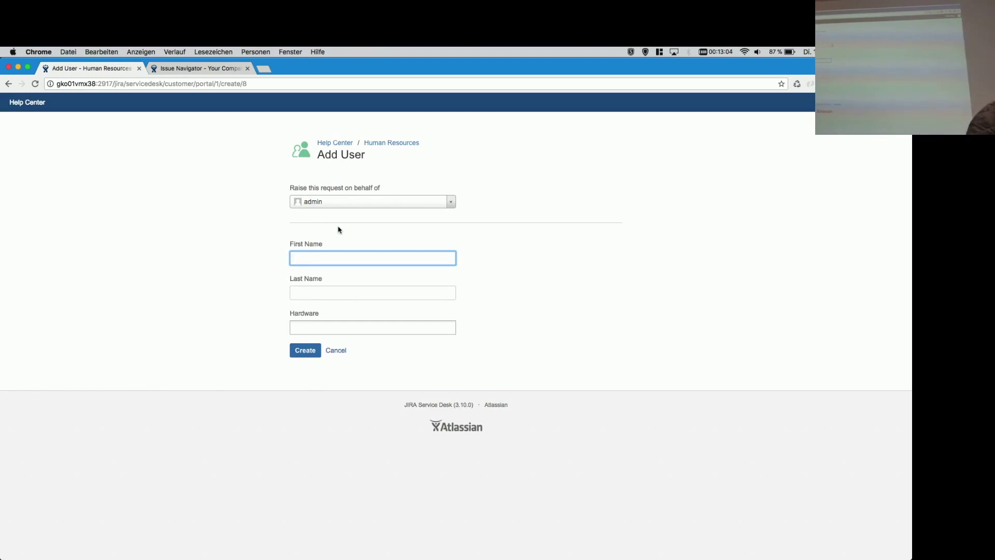
{"action": "left_click", "coordinate": [321, 257]}
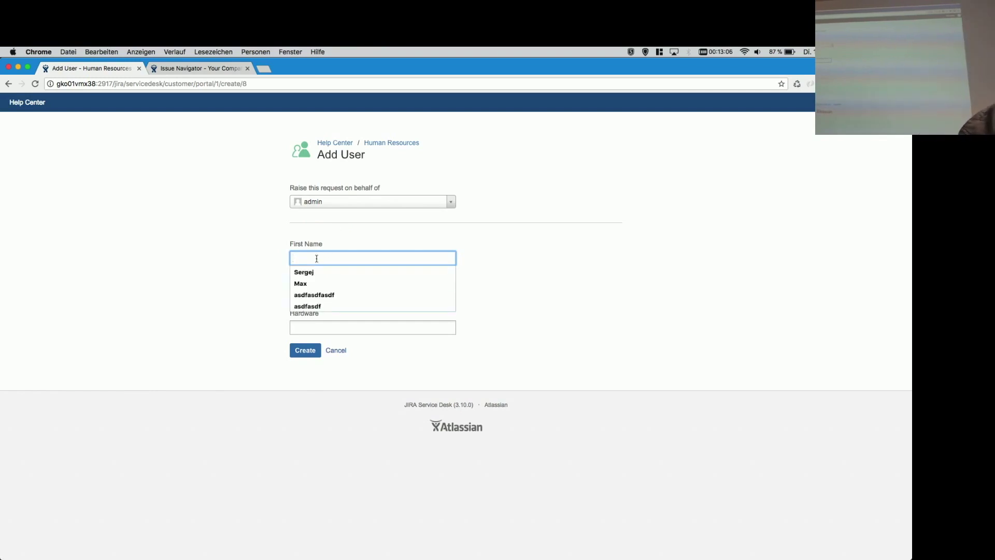
{"action": "left_click", "coordinate": [309, 272]}
{"action": "left_click", "coordinate": [302, 291]}
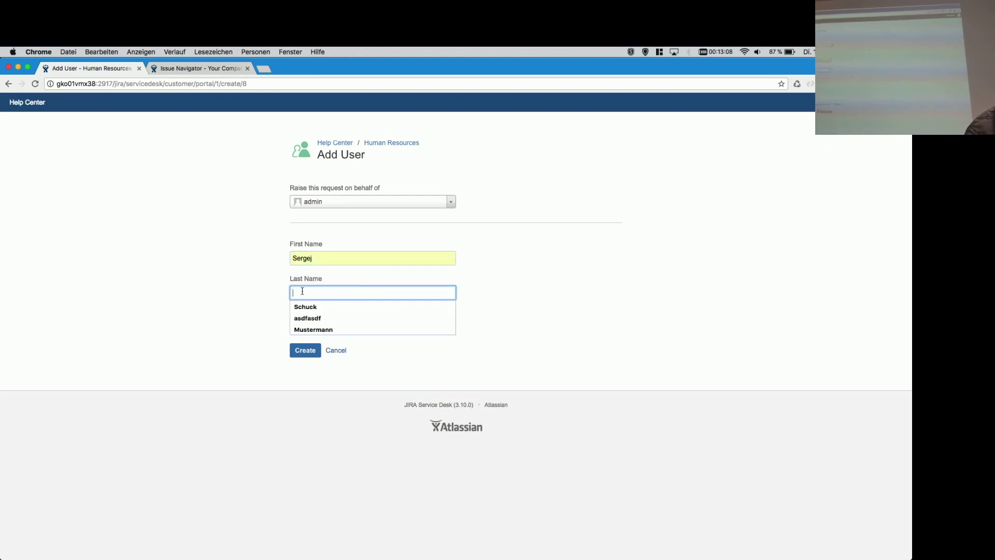
{"action": "left_click", "coordinate": [310, 305]}
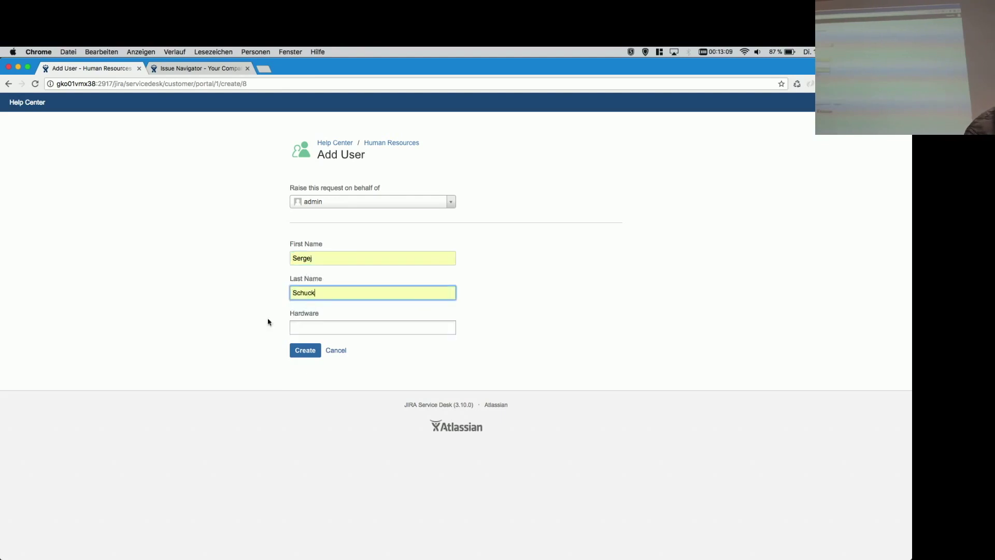
Select PC, Phone and Headset for Phone as the requested hardware and submit the Add User request.
{"action": "left_click", "coordinate": [306, 328]}
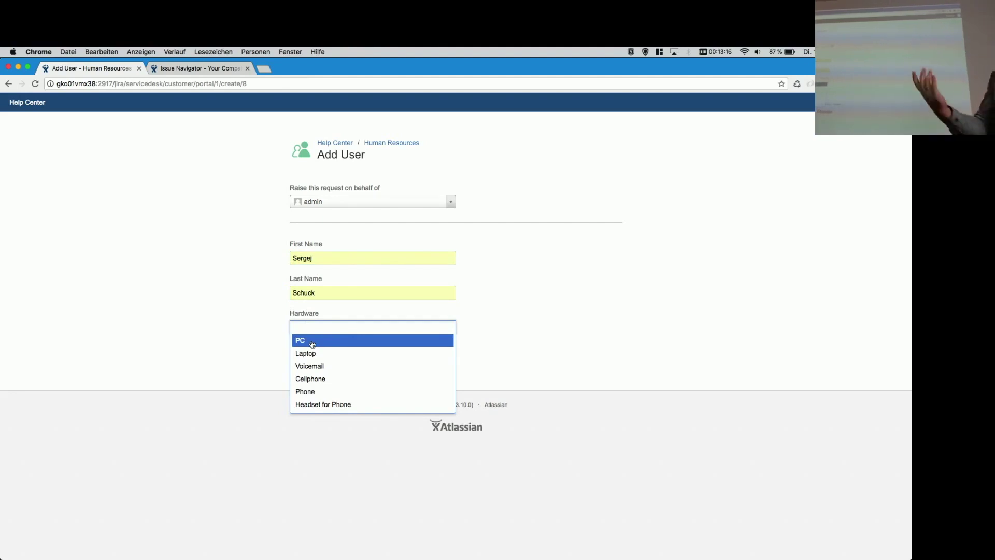
{"action": "left_click", "coordinate": [313, 344]}
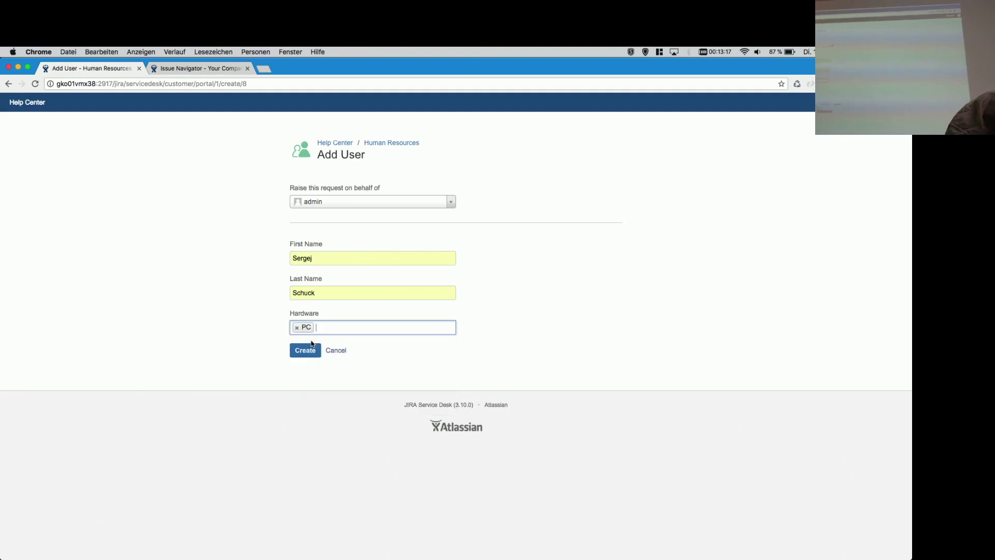
{"action": "left_click", "coordinate": [338, 329]}
{"action": "left_click", "coordinate": [325, 378]}
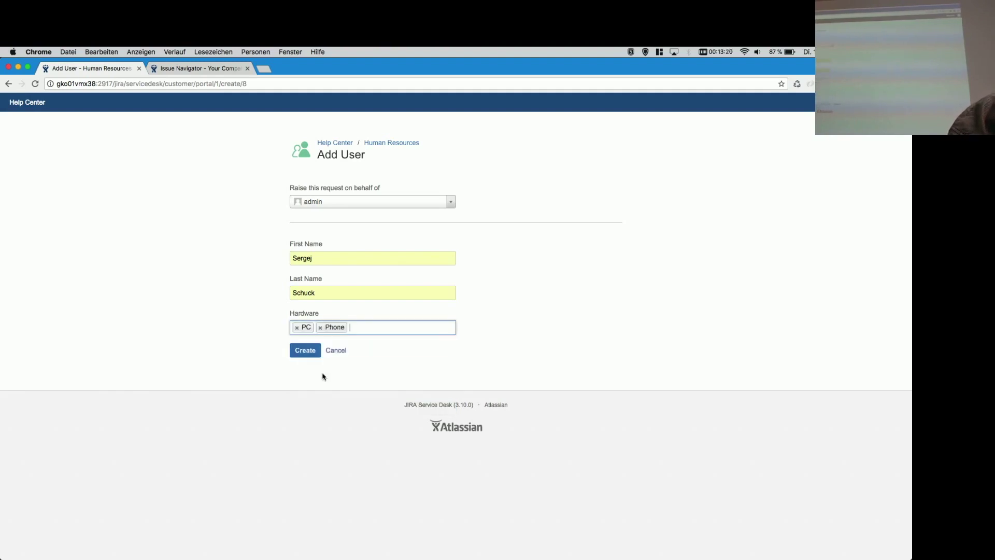
{"action": "left_click", "coordinate": [364, 330]}
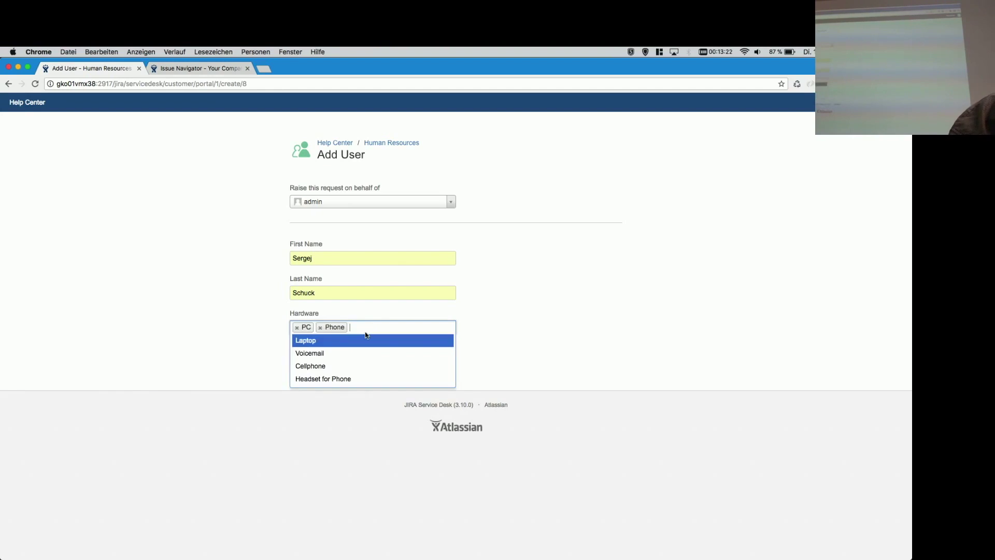
{"action": "left_click", "coordinate": [364, 381]}
{"action": "left_click", "coordinate": [365, 383]}
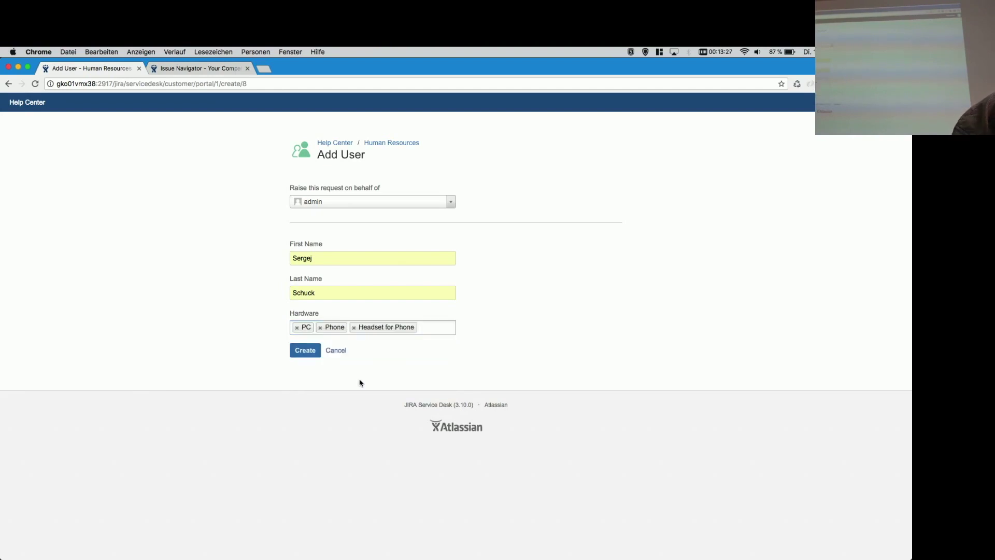
{"action": "left_click", "coordinate": [306, 350]}
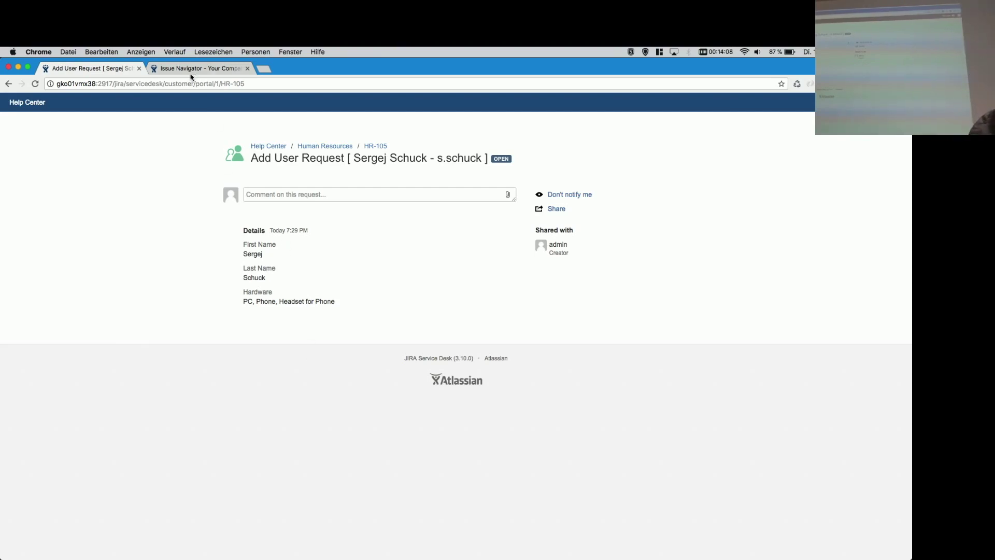
Open the new request's issue HR-105 in a separate browser tab and move it through the Approval transition.
{"action": "right_click", "coordinate": [377, 148]}
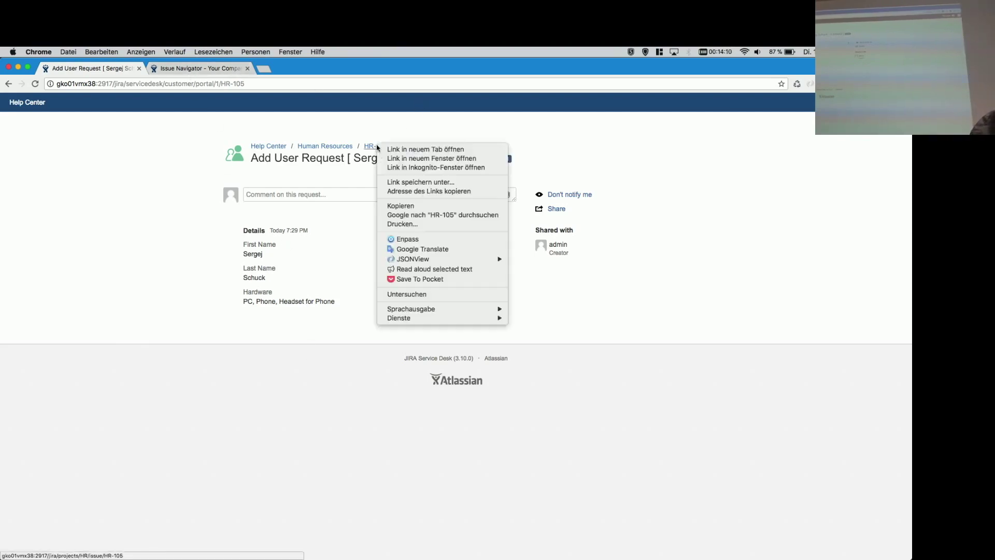
{"action": "left_click", "coordinate": [426, 150]}
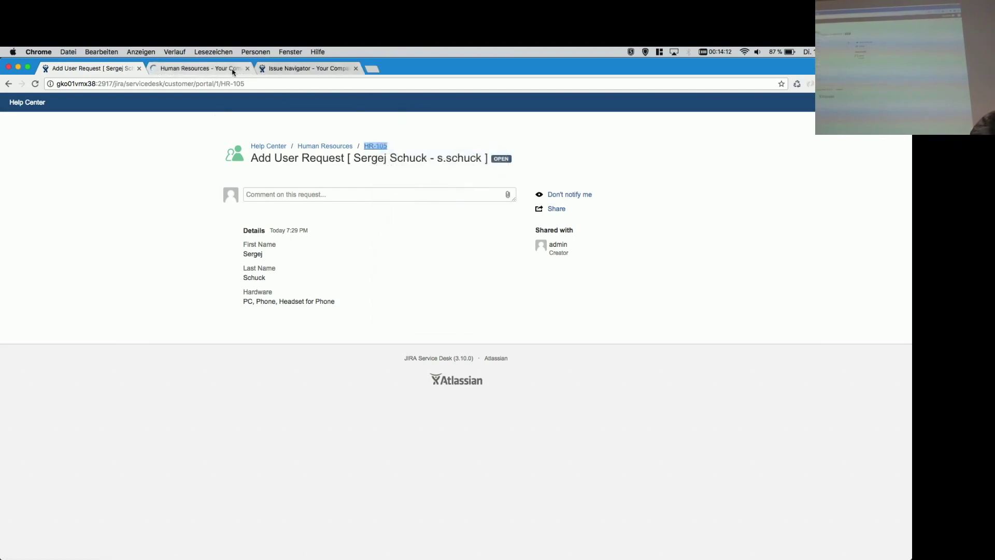
{"action": "left_click", "coordinate": [234, 72]}
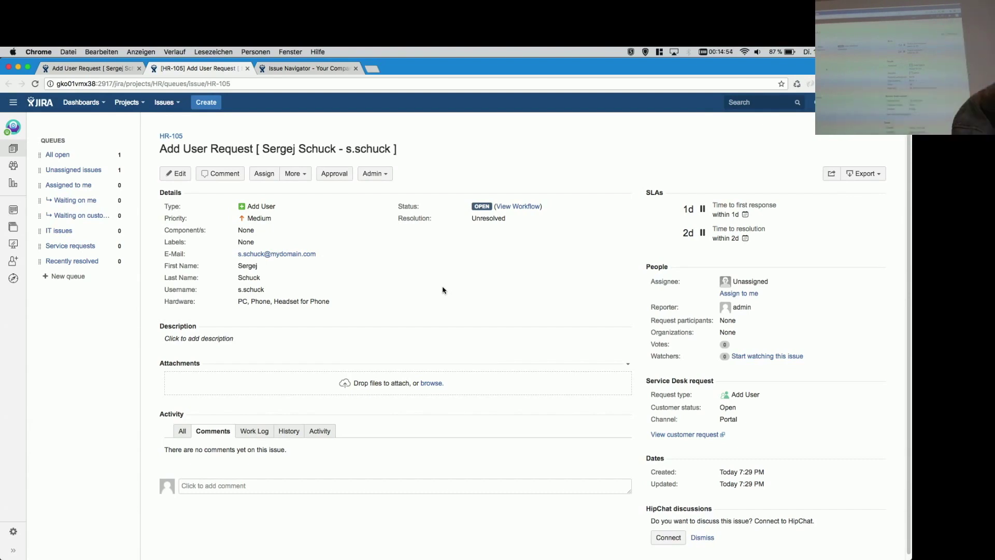
{"action": "left_click", "coordinate": [332, 179]}
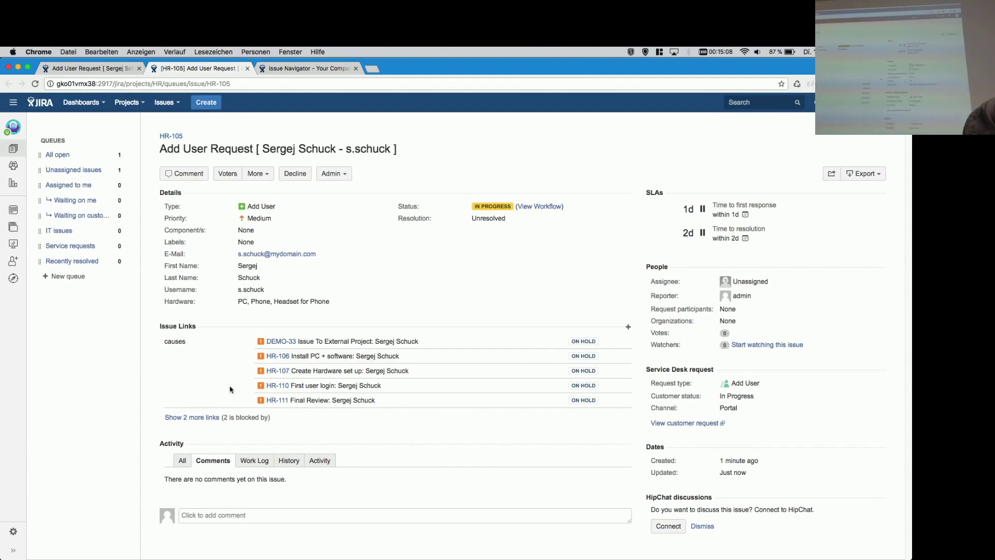
Show all linked issues of HR-105 and view the Install PC + software issue HR-106 in its own browser tab.
{"action": "left_click", "coordinate": [202, 418]}
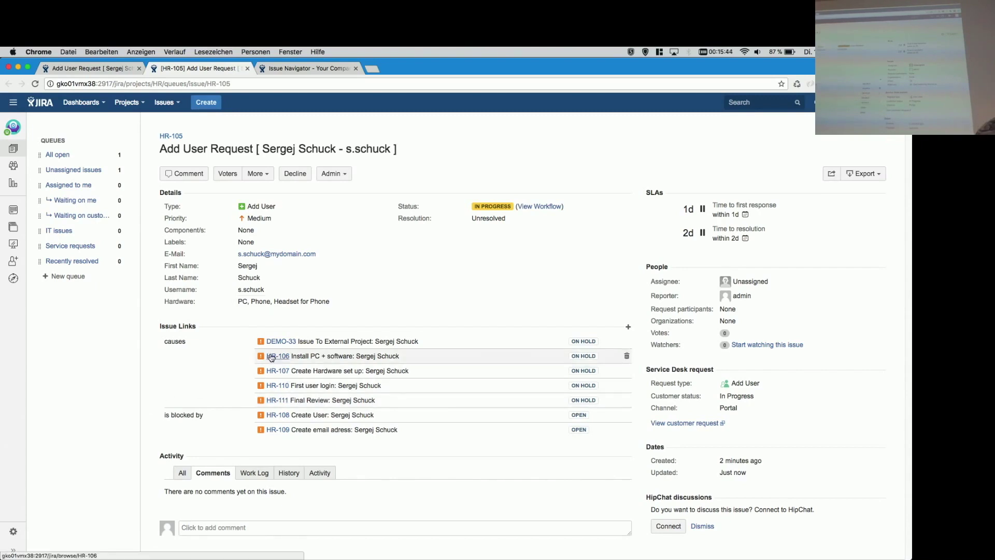
{"action": "right_click", "coordinate": [271, 357]}
{"action": "left_click", "coordinate": [241, 344]}
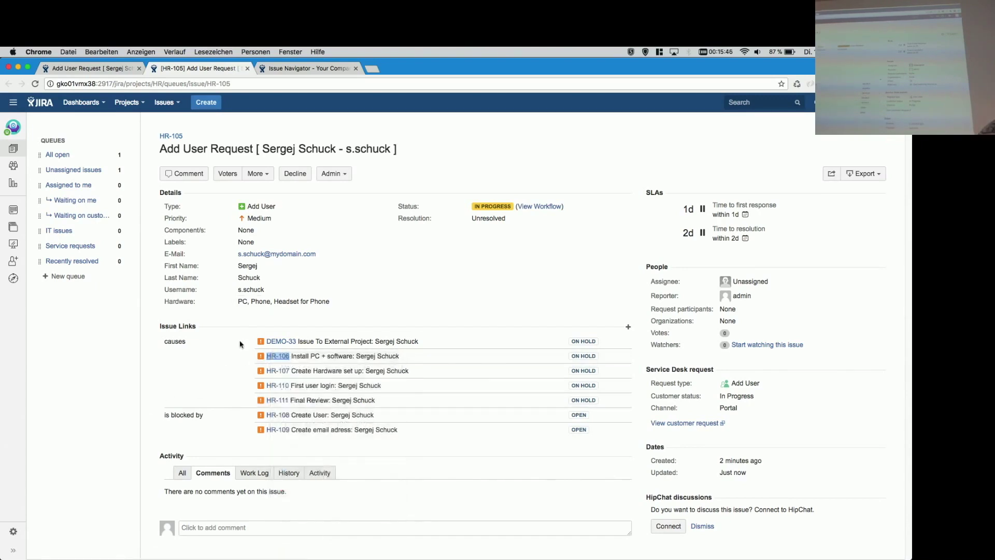
{"action": "left_click", "coordinate": [186, 312]}
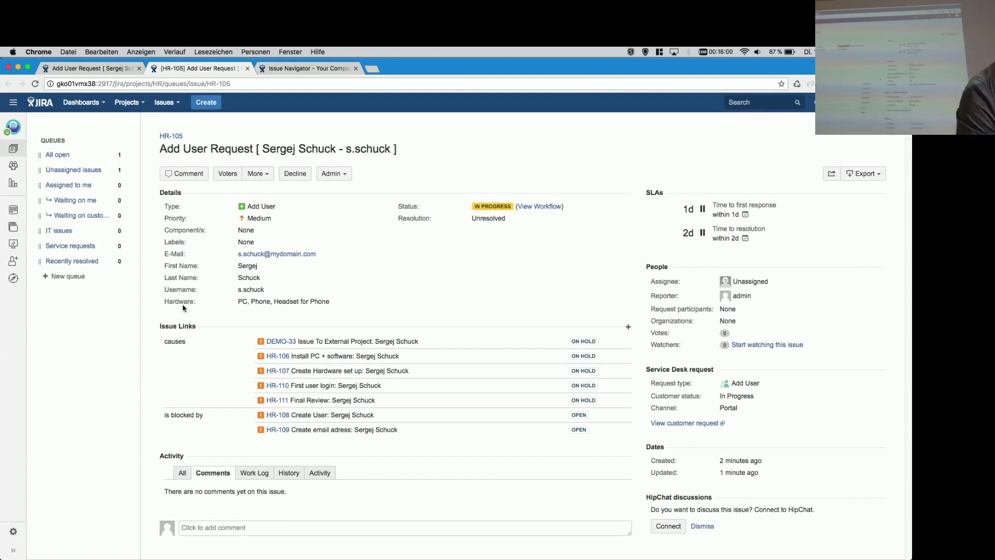
{"action": "right_click", "coordinate": [275, 356]}
{"action": "left_click", "coordinate": [312, 358]}
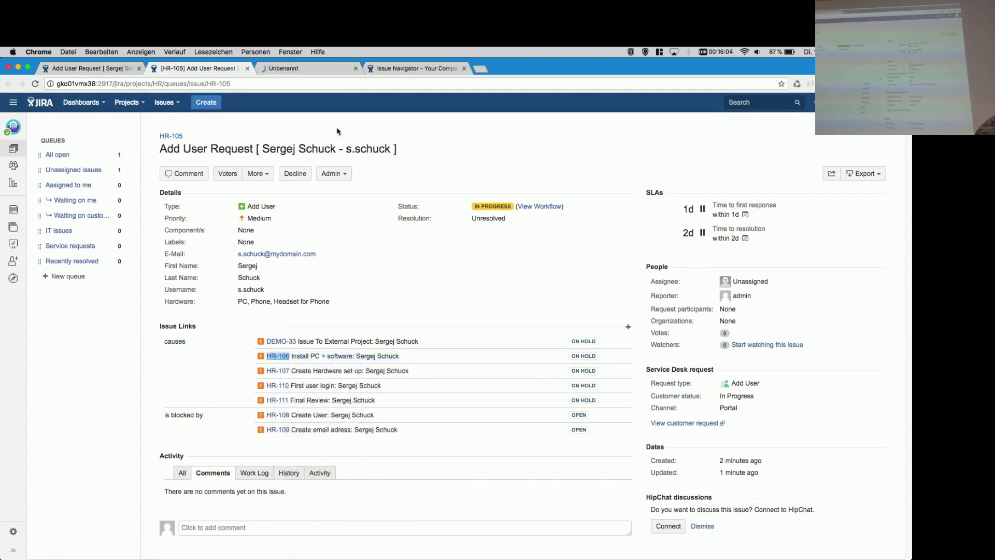
{"action": "left_click", "coordinate": [310, 69]}
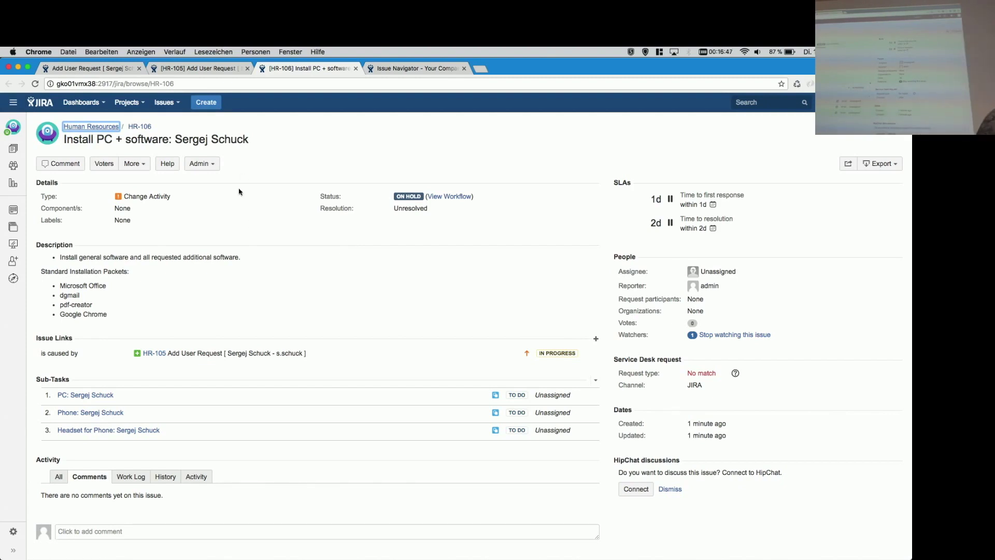
Go back to HR-105 and open its blocking issues HR-108 and HR-109 in separate browser tabs.
{"action": "left_click", "coordinate": [199, 68]}
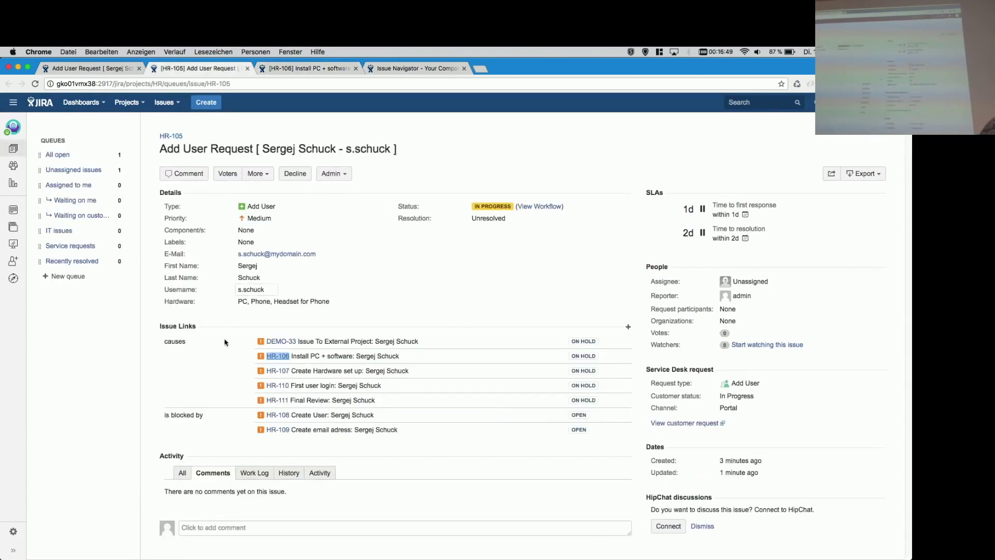
{"action": "left_click", "coordinate": [211, 395]}
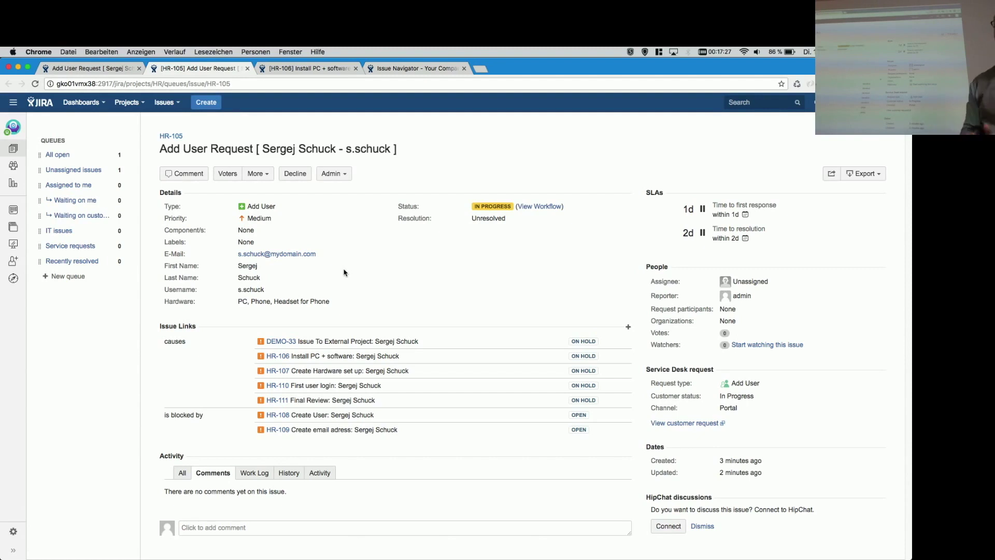
{"action": "left_click", "coordinate": [278, 415], "text": "super"}
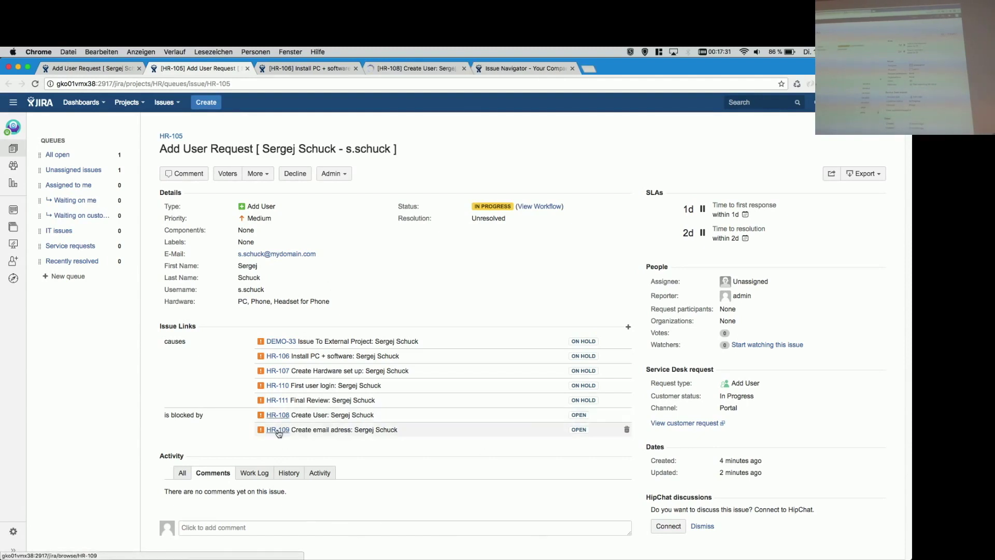
{"action": "left_click", "coordinate": [279, 430], "text": "super"}
Mark the Create User issue HR-108 and the email address issue HR-109 as Done, closing the HR-108 tab in between.
{"action": "left_click", "coordinate": [402, 69]}
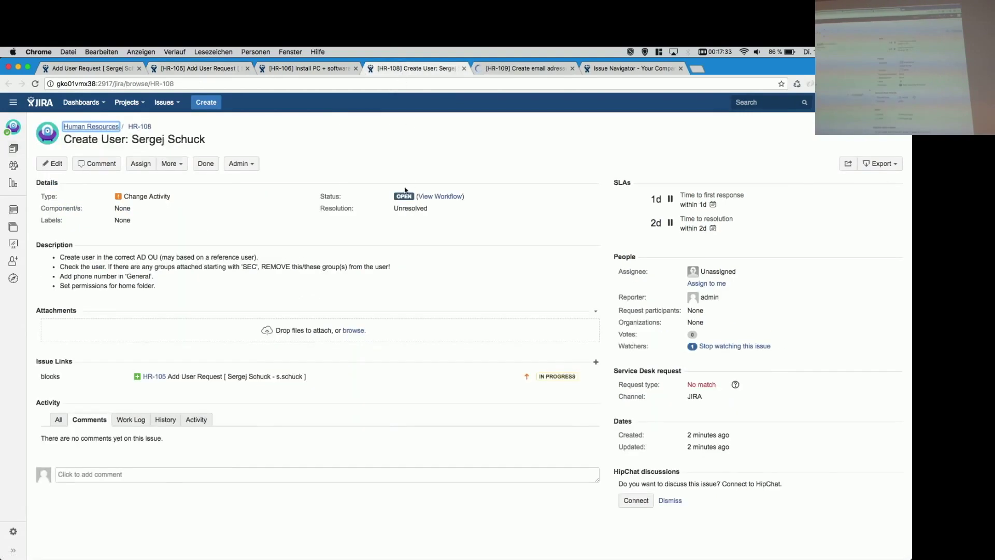
{"action": "left_click", "coordinate": [206, 163]}
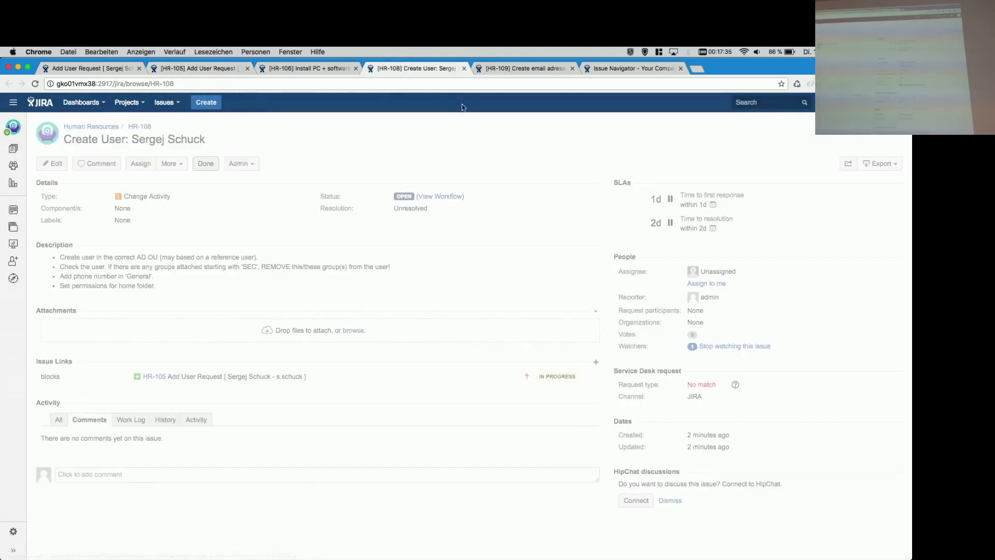
{"action": "left_click", "coordinate": [464, 68]}
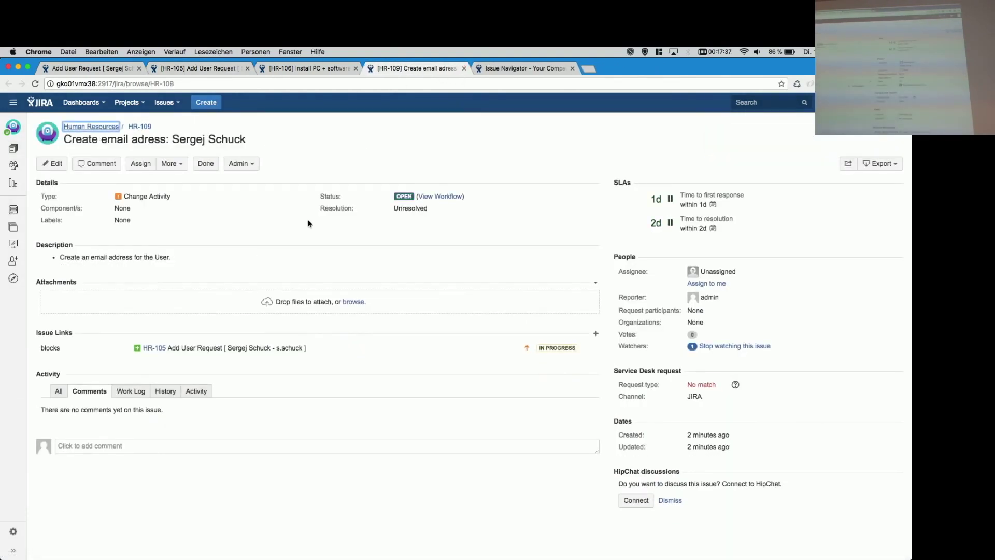
{"action": "left_click", "coordinate": [206, 164]}
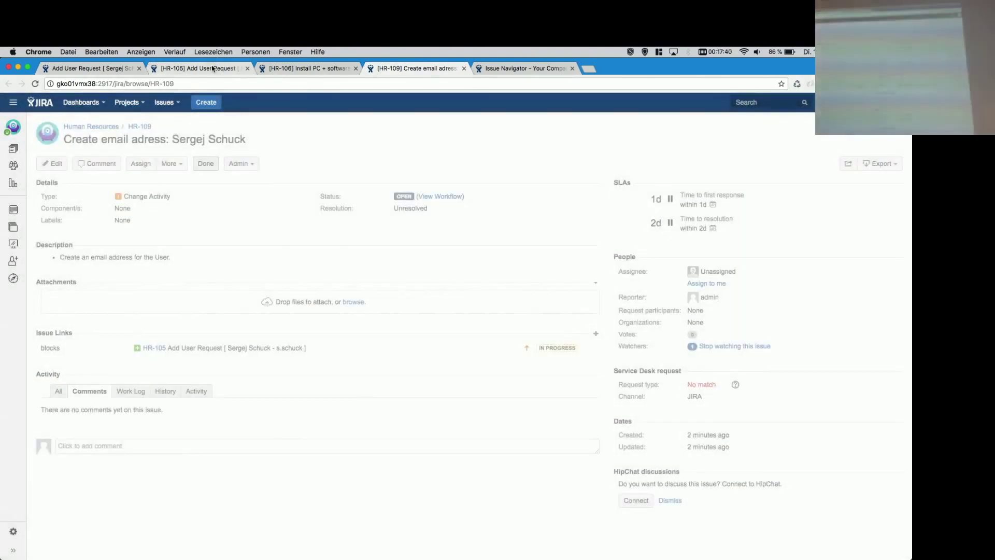
Reload HR-105 and show all its linked issues to check their updated statuses.
{"action": "left_click", "coordinate": [245, 68]}
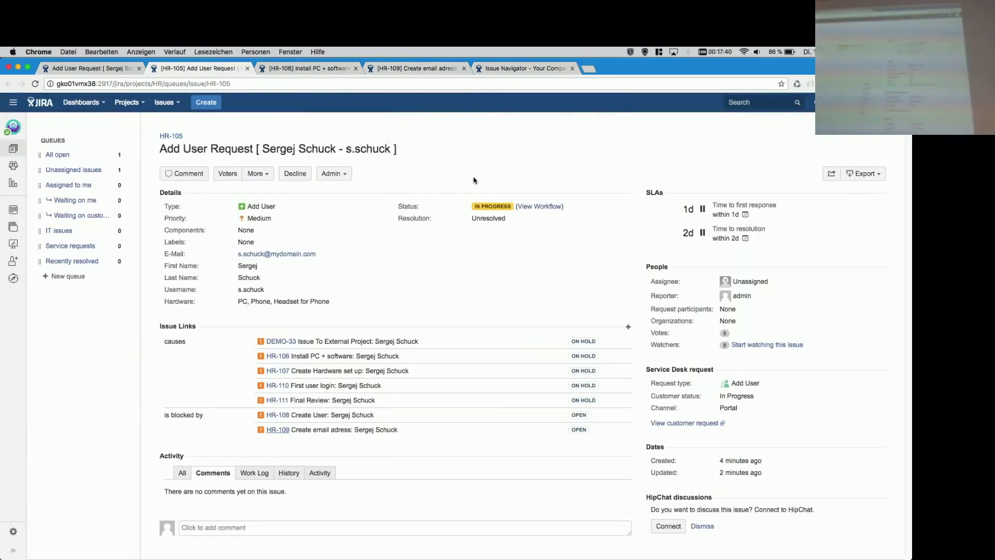
{"action": "left_click", "coordinate": [797, 85]}
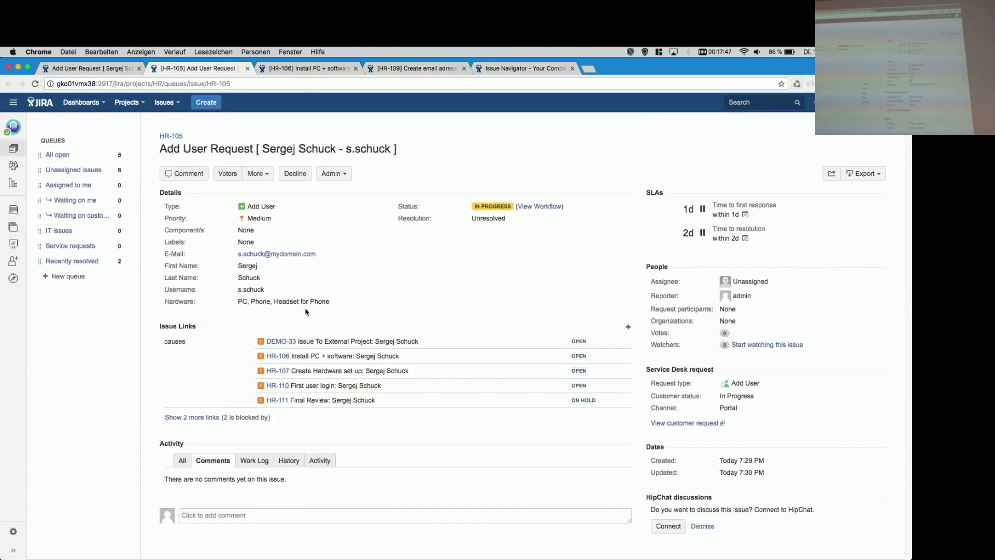
{"action": "left_click", "coordinate": [197, 418]}
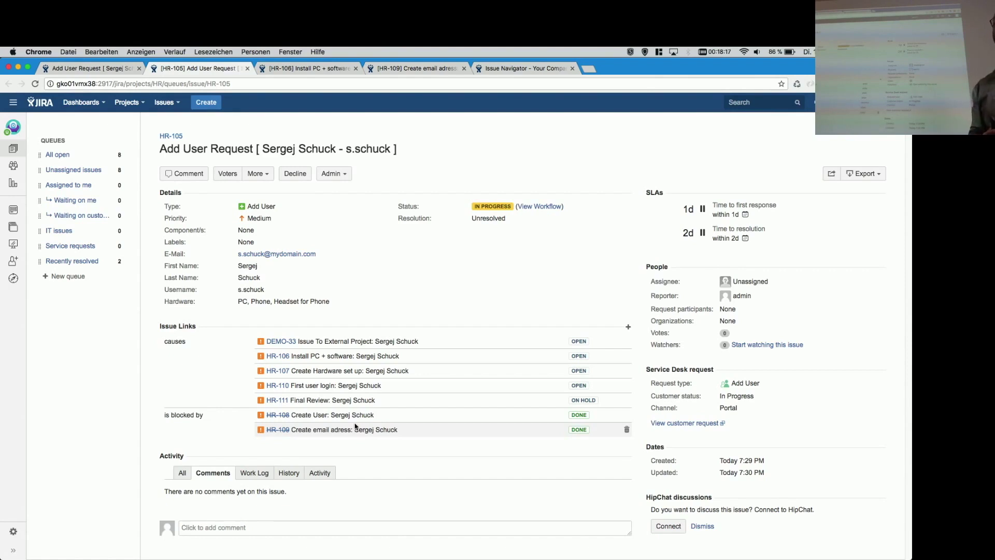
In the Install PC + software issue HR-106, mark the PC, Phone and Headset for Phone sub-tasks and the issue itself as Done.
{"action": "left_click", "coordinate": [268, 356]}
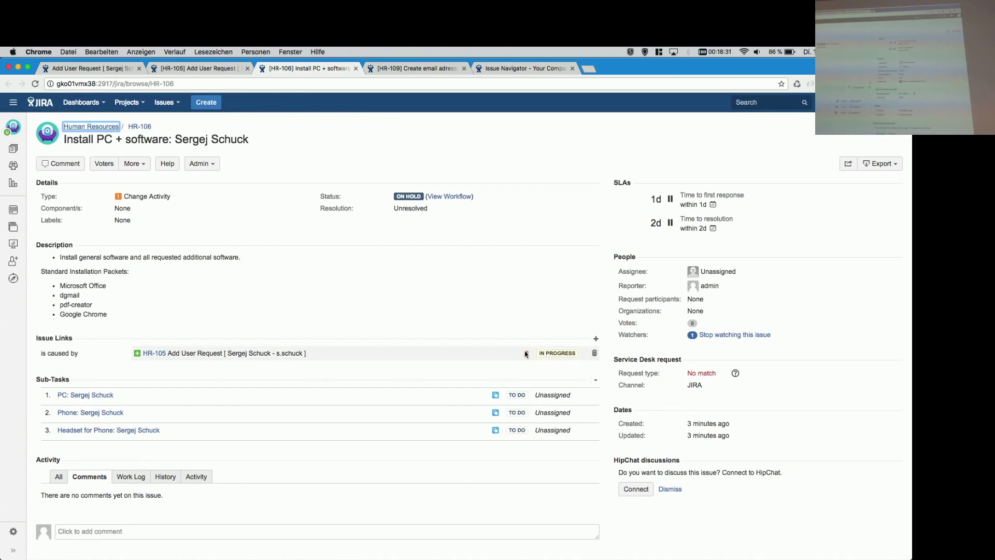
{"action": "left_click", "coordinate": [587, 397]}
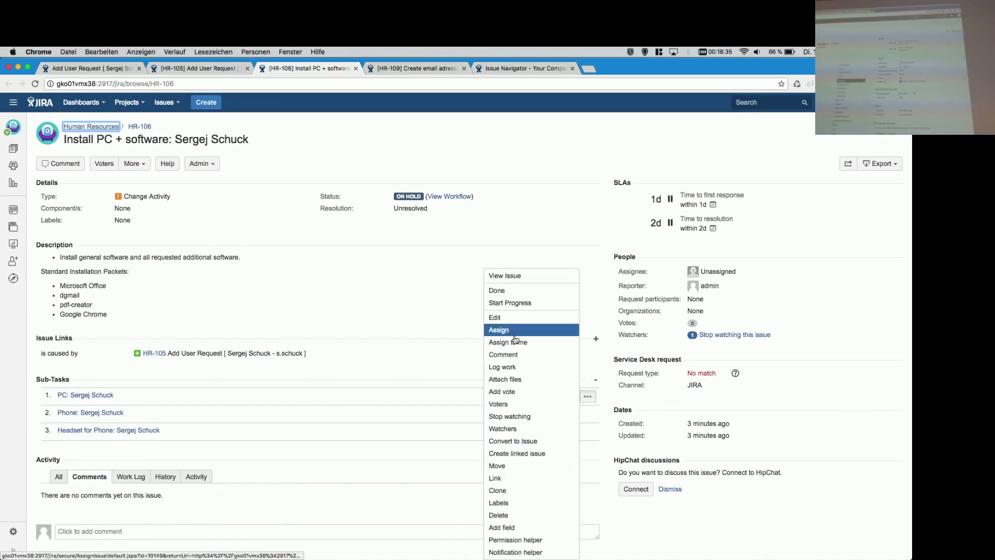
{"action": "left_click", "coordinate": [513, 290]}
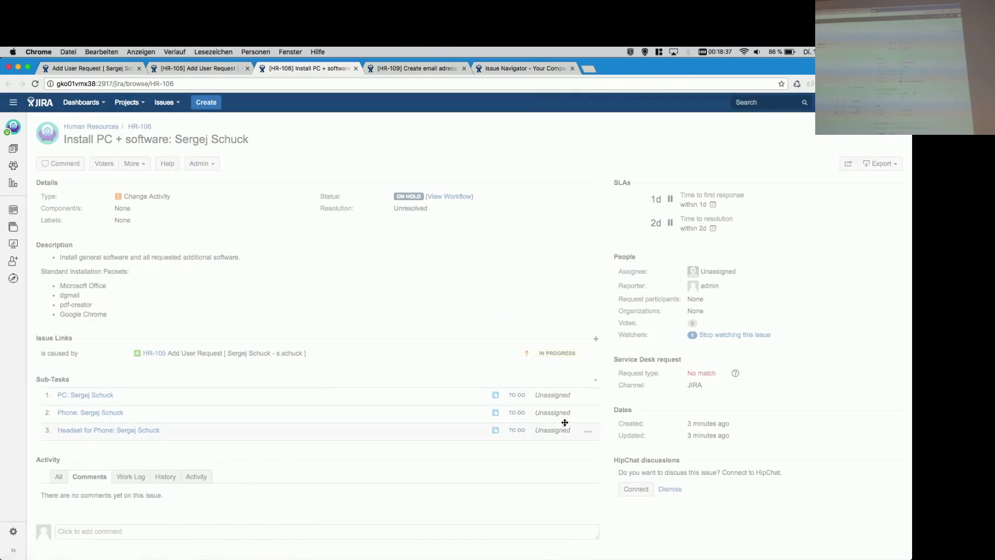
{"action": "left_click", "coordinate": [583, 465]}
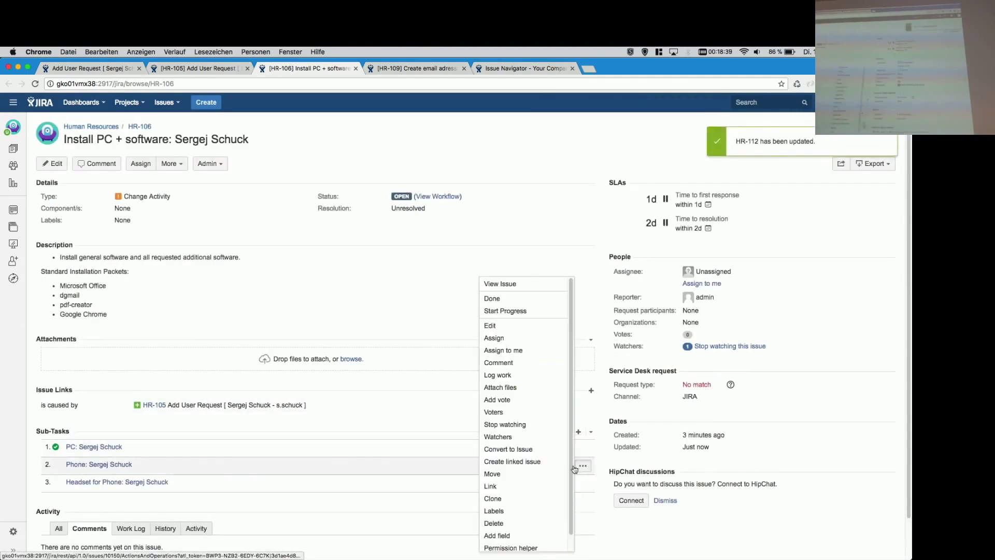
{"action": "left_click", "coordinate": [497, 299]}
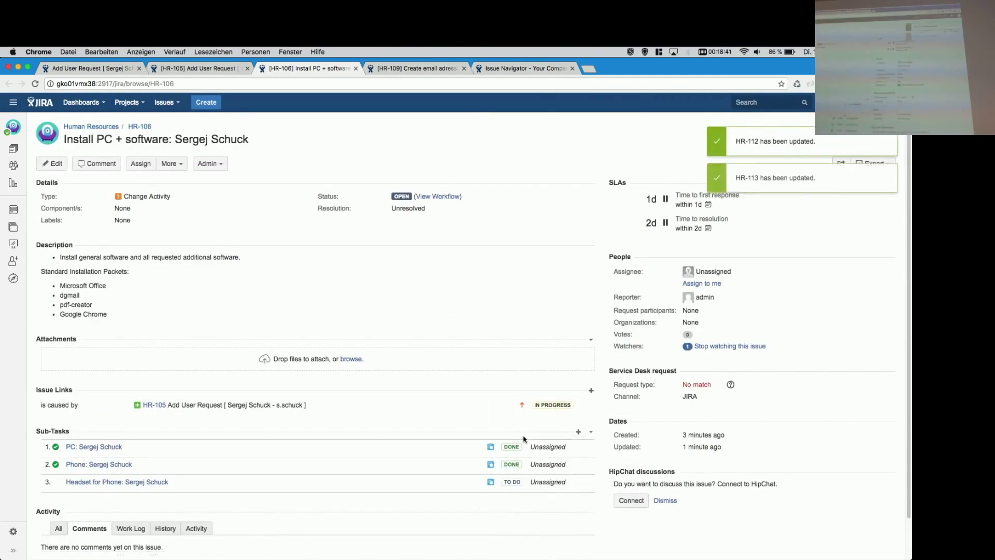
{"action": "left_click", "coordinate": [583, 483]}
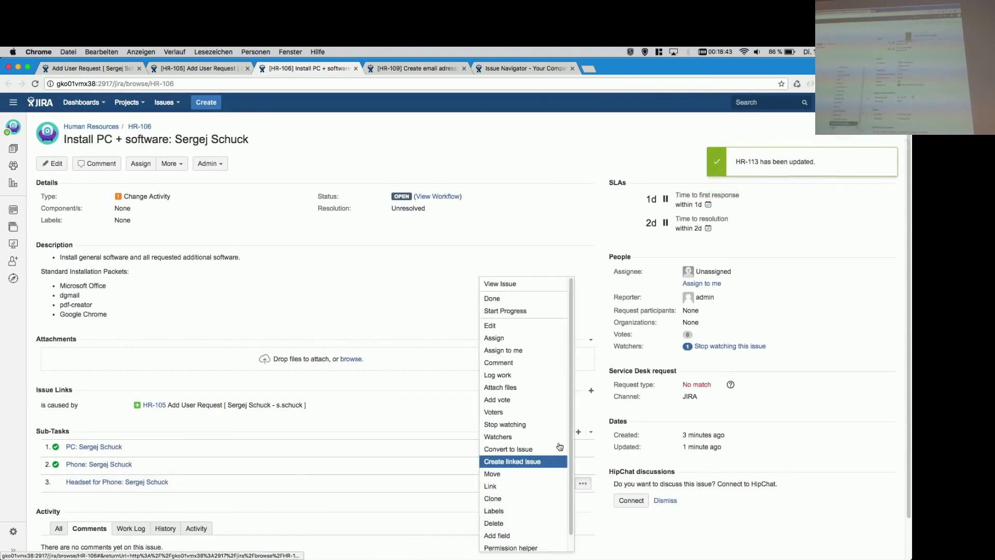
{"action": "left_click", "coordinate": [497, 299]}
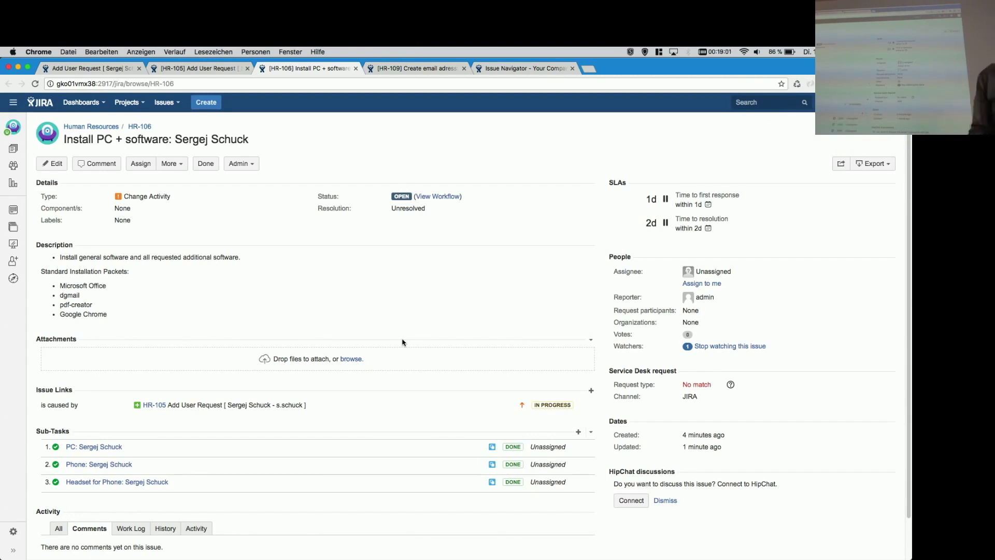
{"action": "left_click", "coordinate": [205, 164]}
Go back to HR-105, reload it to refresh its linked issues, and decline the Add User request.
{"action": "left_click", "coordinate": [197, 68]}
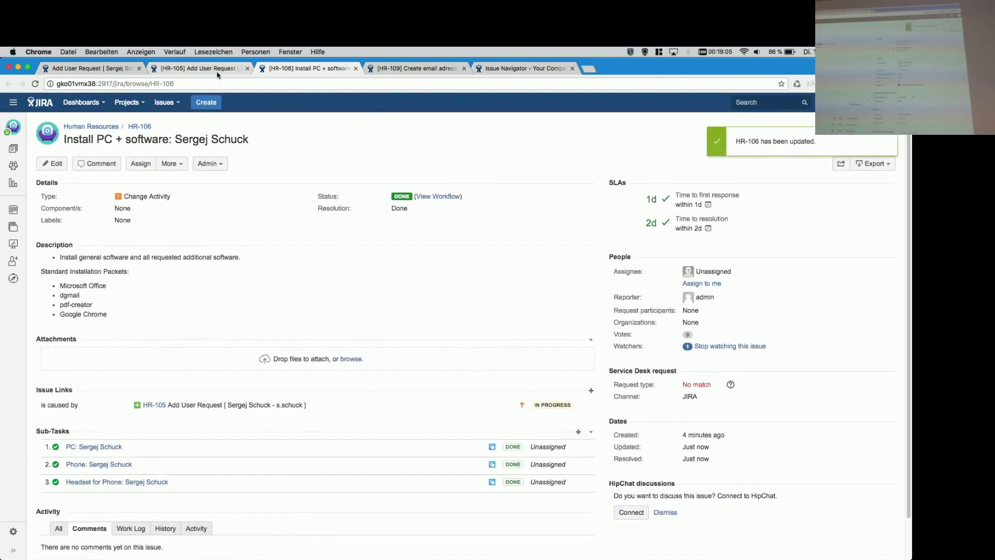
{"action": "key", "text": "super+r"}
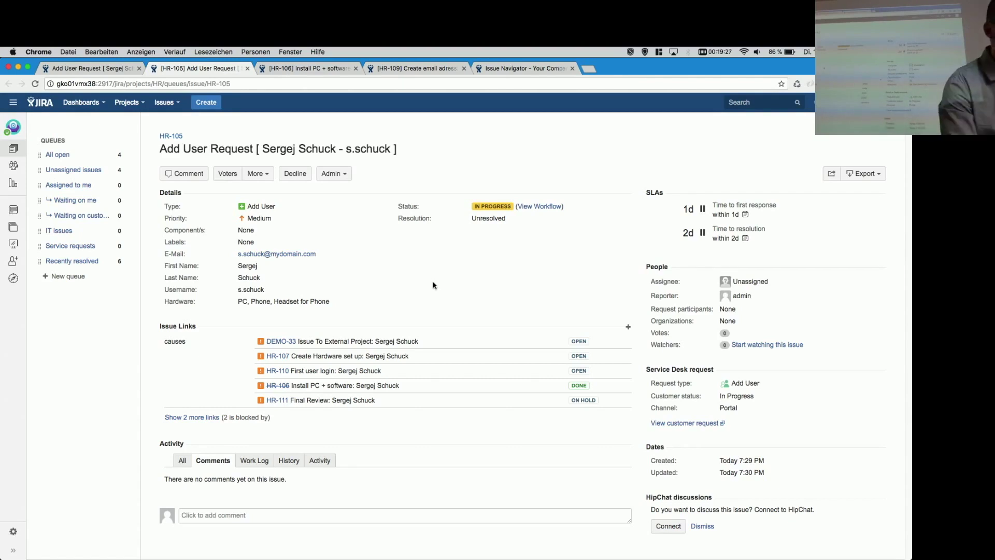
{"action": "left_click", "coordinate": [296, 174]}
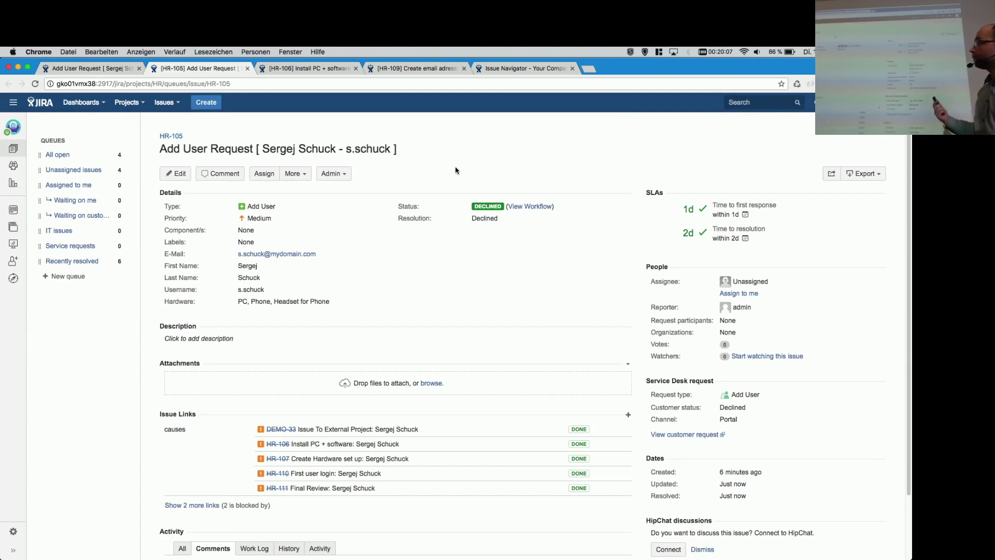
From the Issue Navigator browser tab, open the Issues administration and enter the administrator password to gain access.
{"action": "left_click", "coordinate": [505, 69]}
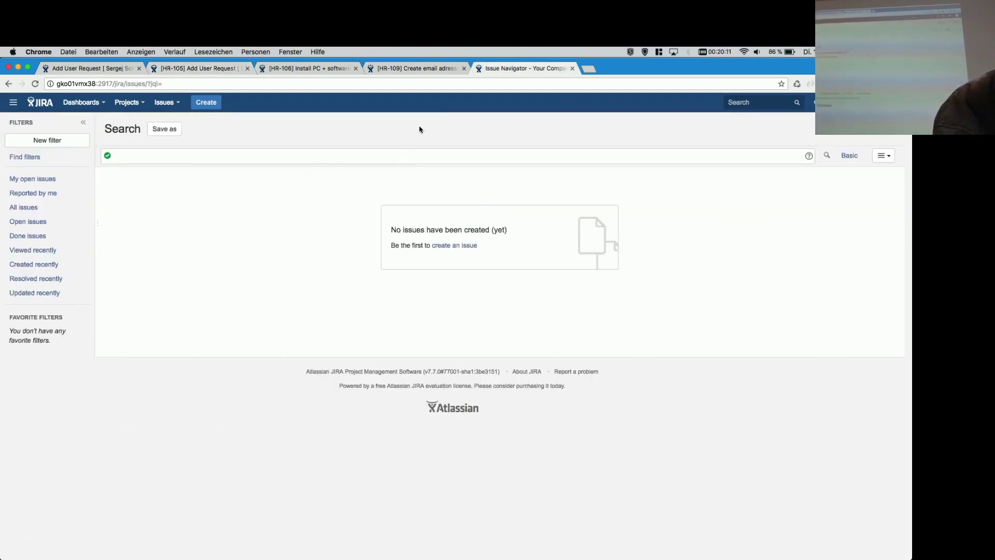
{"action": "left_click", "coordinate": [813, 103]}
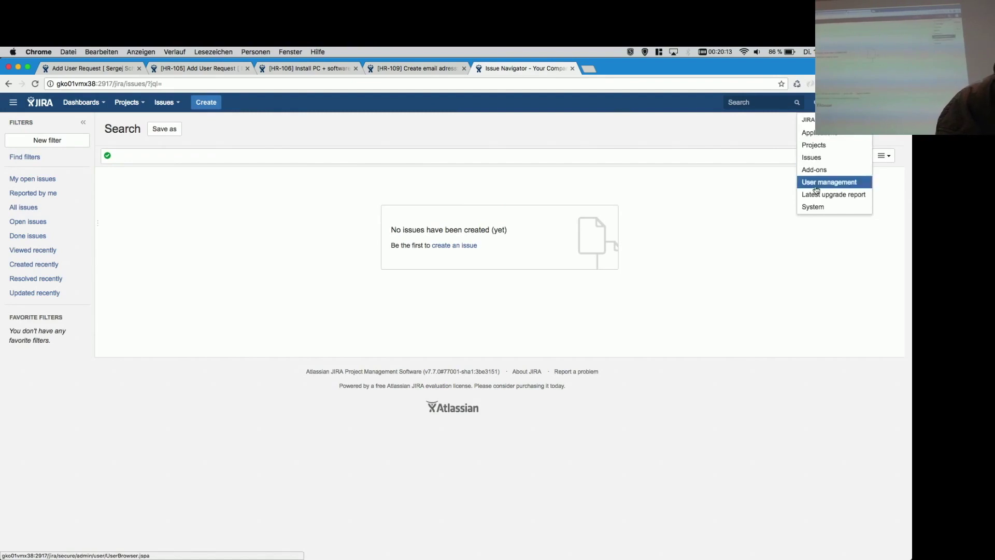
{"action": "left_click", "coordinate": [814, 158]}
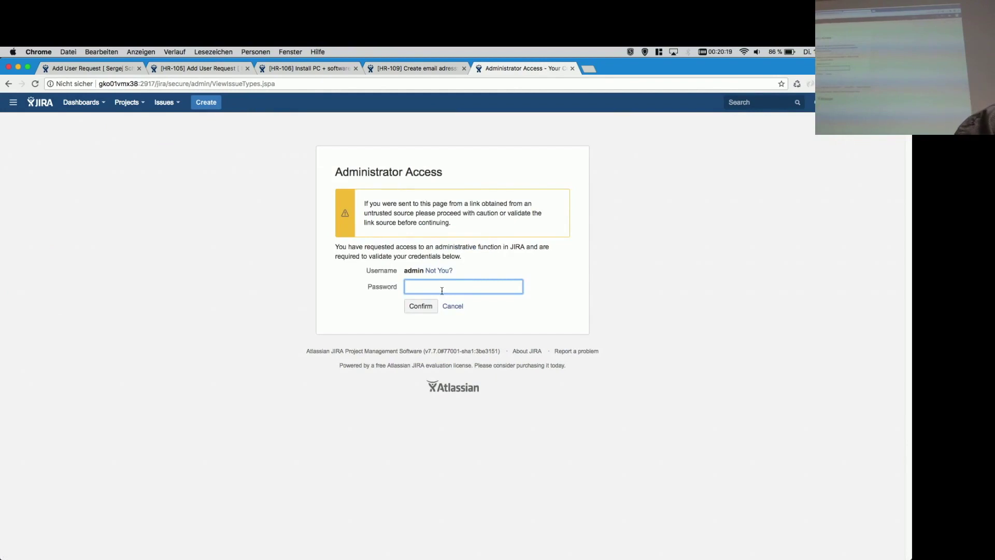
{"action": "type", "text": "•••••"}
{"action": "key", "text": "Return"}
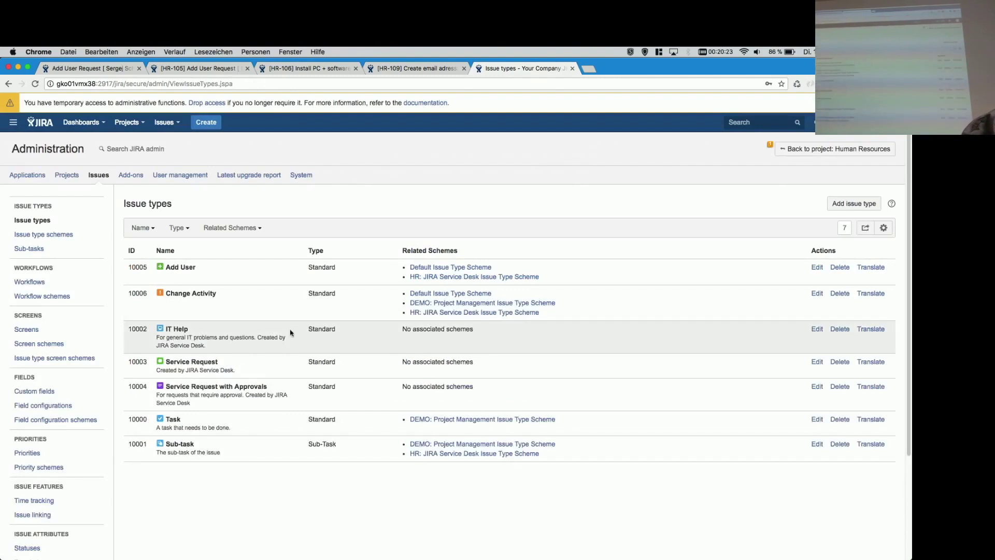
Open the Add User Workflow for editing and show its Approval transition from Open to In Progress.
{"action": "left_click", "coordinate": [40, 283]}
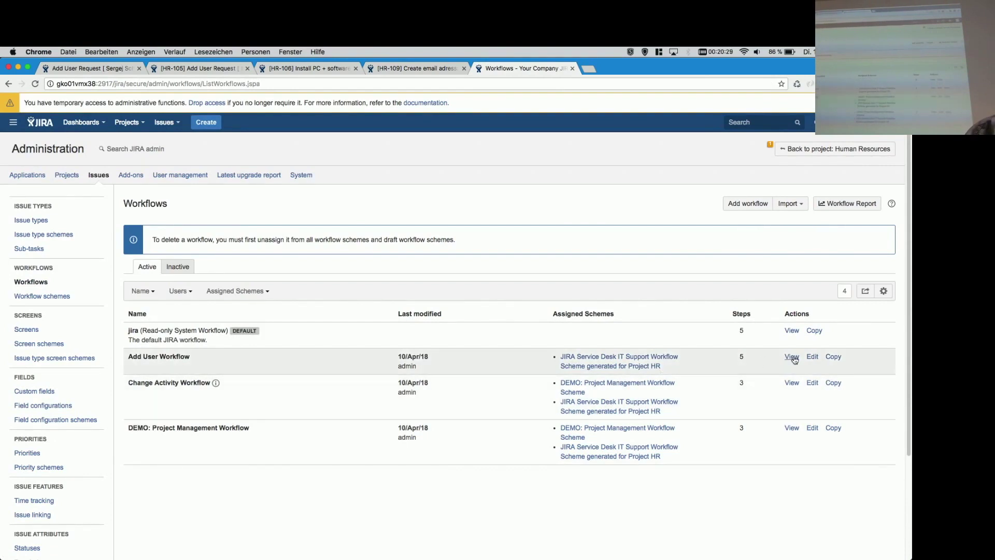
{"action": "left_click", "coordinate": [810, 358]}
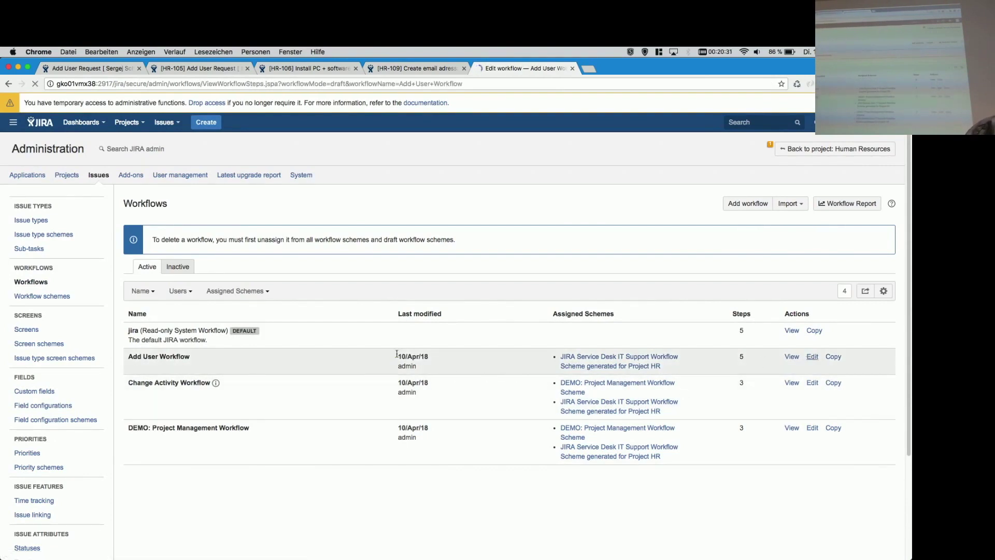
{"action": "scroll", "coordinate": [336, 400], "scroll_direction": "down", "scroll_amount": 3}
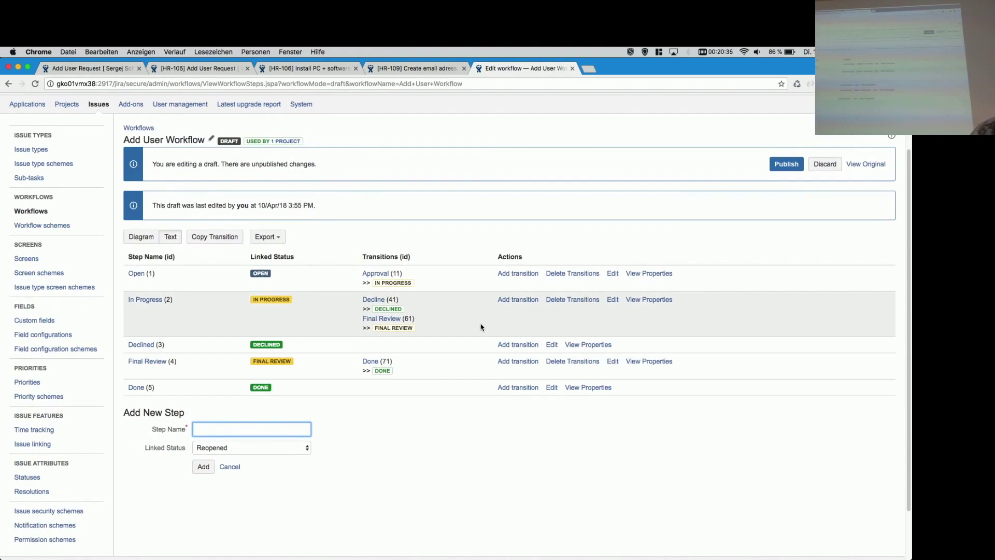
{"action": "left_click", "coordinate": [384, 274]}
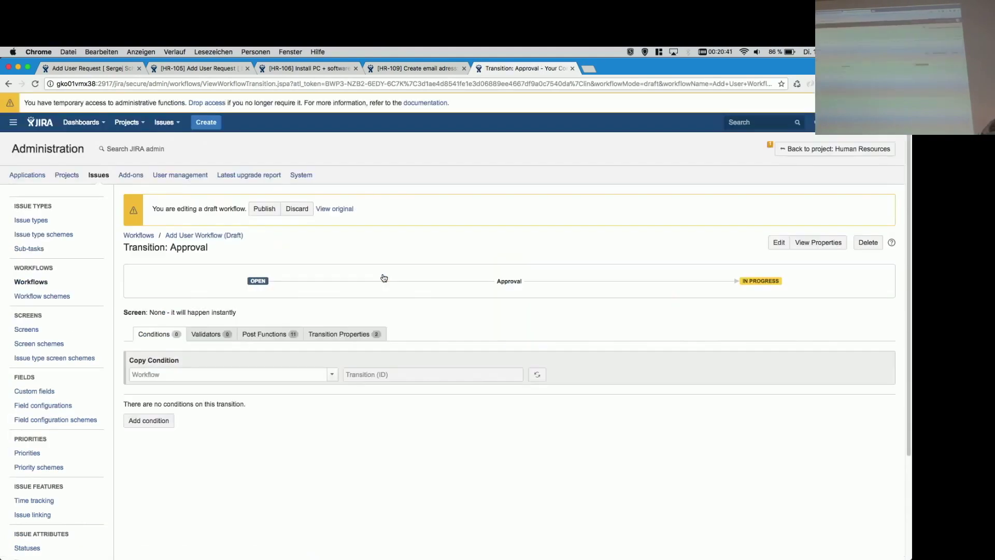
Review the Approval transition's post functions that create the linked Change Activity issues, the hardware sub-tasks and the issue in the Demo project.
{"action": "left_click", "coordinate": [281, 335]}
{"action": "scroll", "coordinate": [478, 322], "scroll_direction": "down", "scroll_amount": 7}
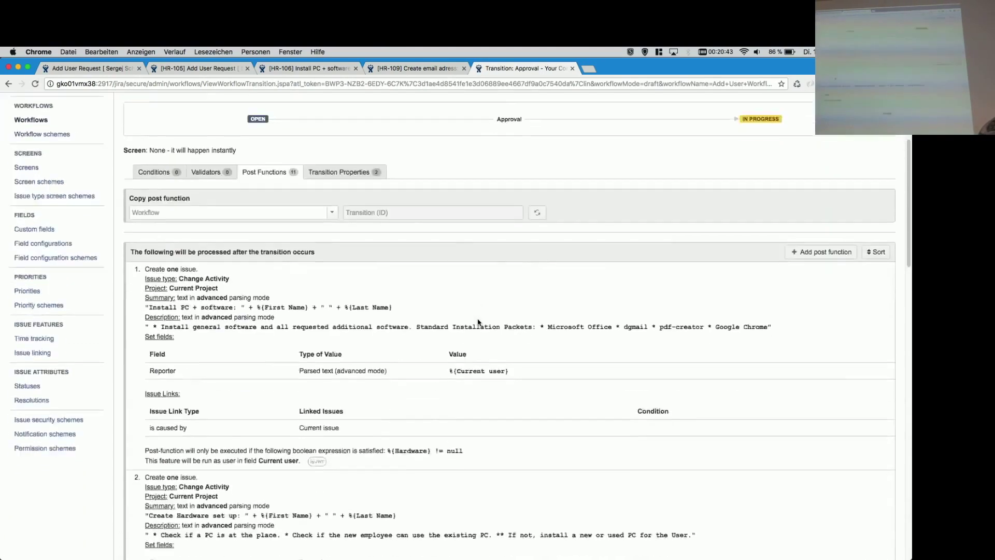
{"action": "scroll", "coordinate": [478, 323], "scroll_direction": "down", "scroll_amount": 2}
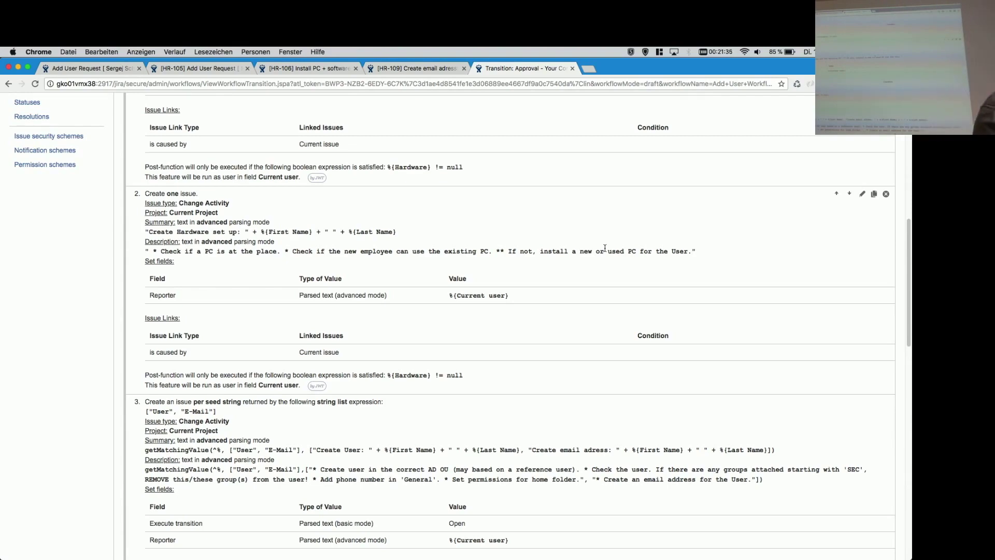
{"action": "scroll", "coordinate": [529, 375], "scroll_direction": "down", "scroll_amount": 10}
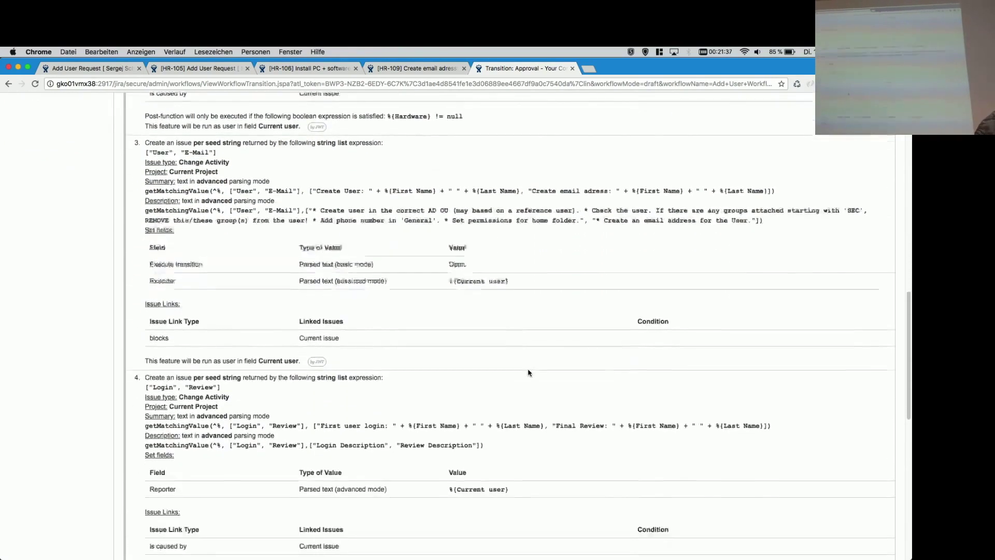
{"action": "scroll", "coordinate": [529, 373], "scroll_direction": "up", "scroll_amount": 1}
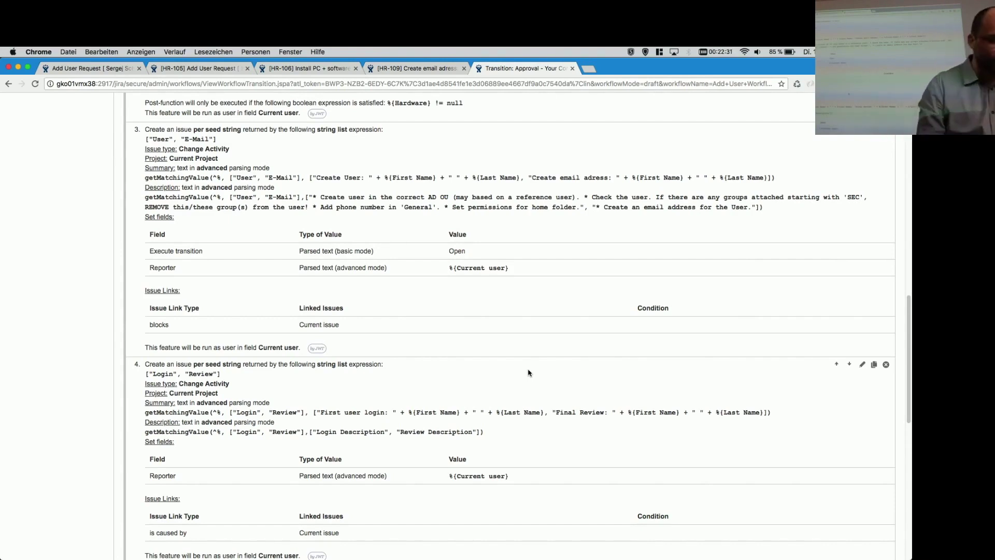
{"action": "scroll", "coordinate": [529, 372], "scroll_direction": "down", "scroll_amount": 10}
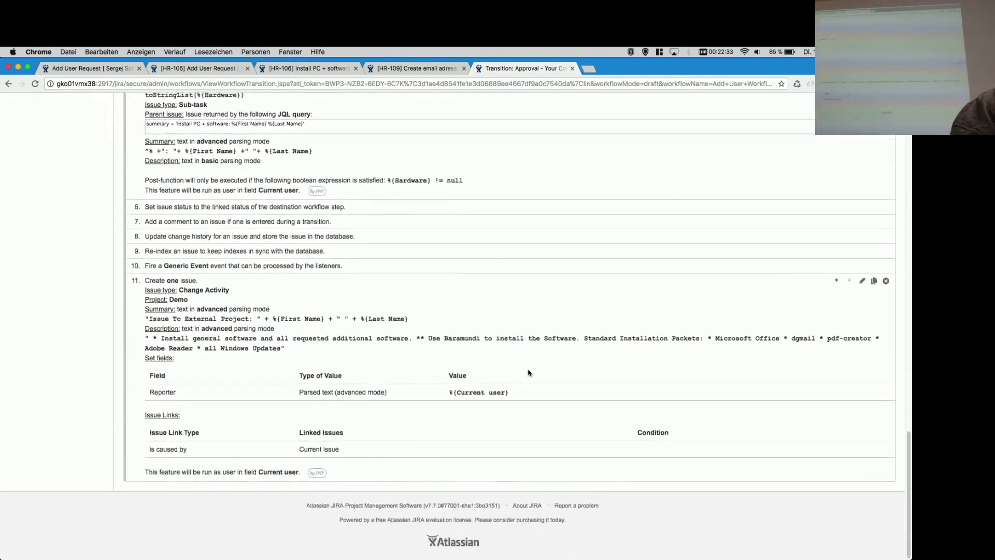
{"action": "scroll", "coordinate": [513, 371], "scroll_direction": "up", "scroll_amount": 15}
Switch to the browser tab of the email address issue HR-109.
{"action": "left_click", "coordinate": [436, 68]}
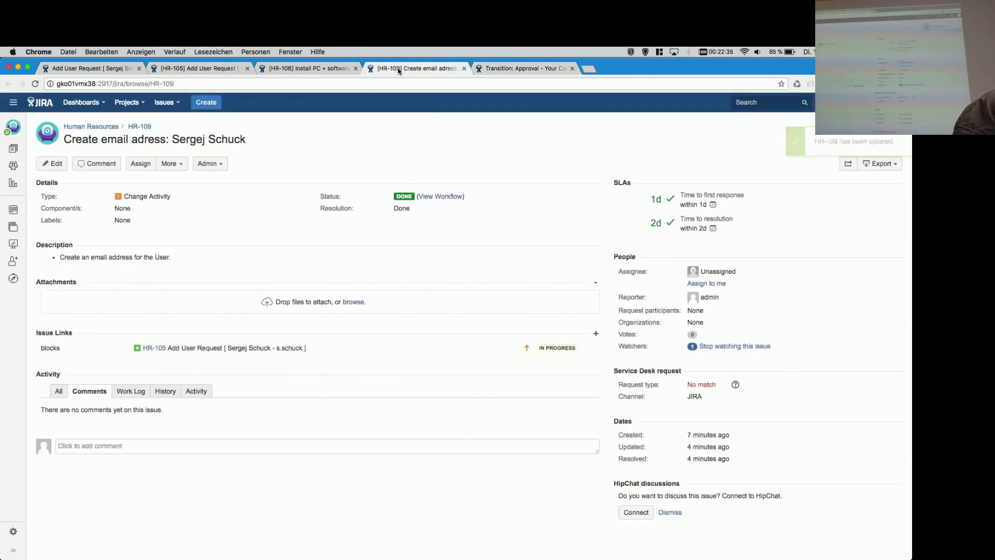